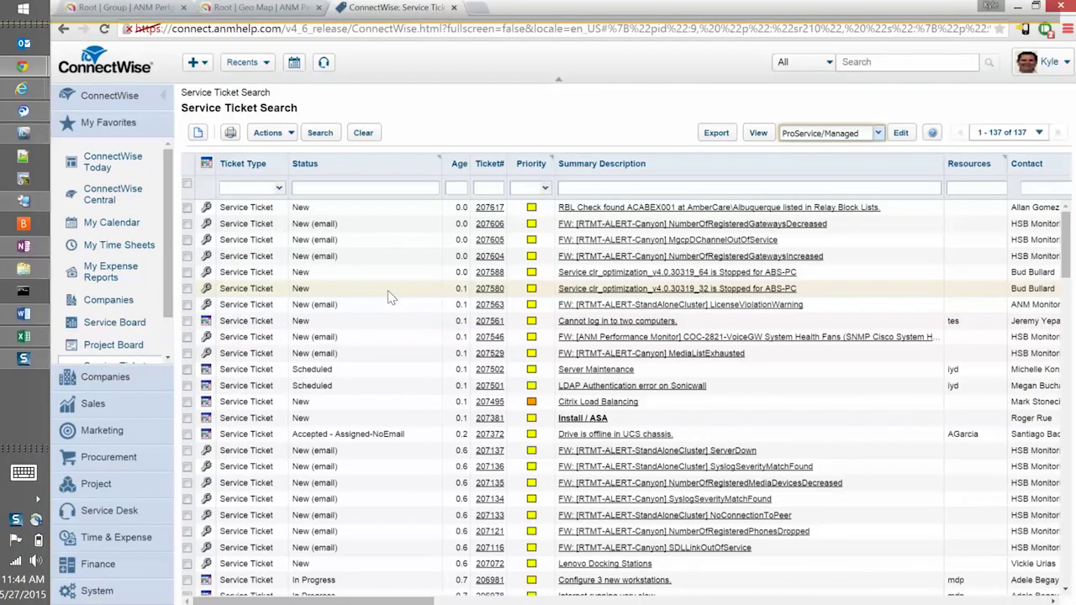
Drill from the Root sensor wheel into device COC-CM-PUB's SNMP CPU Load sensor page
scroll(395, 303, down, 15)
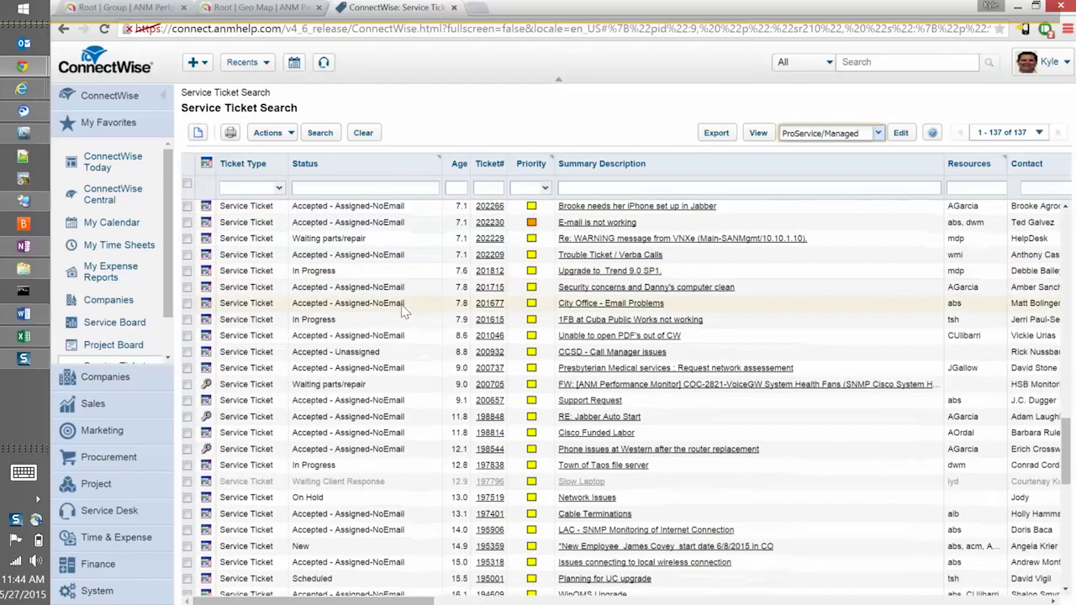
scroll(402, 315, down, 3)
scroll(402, 315, up, 15)
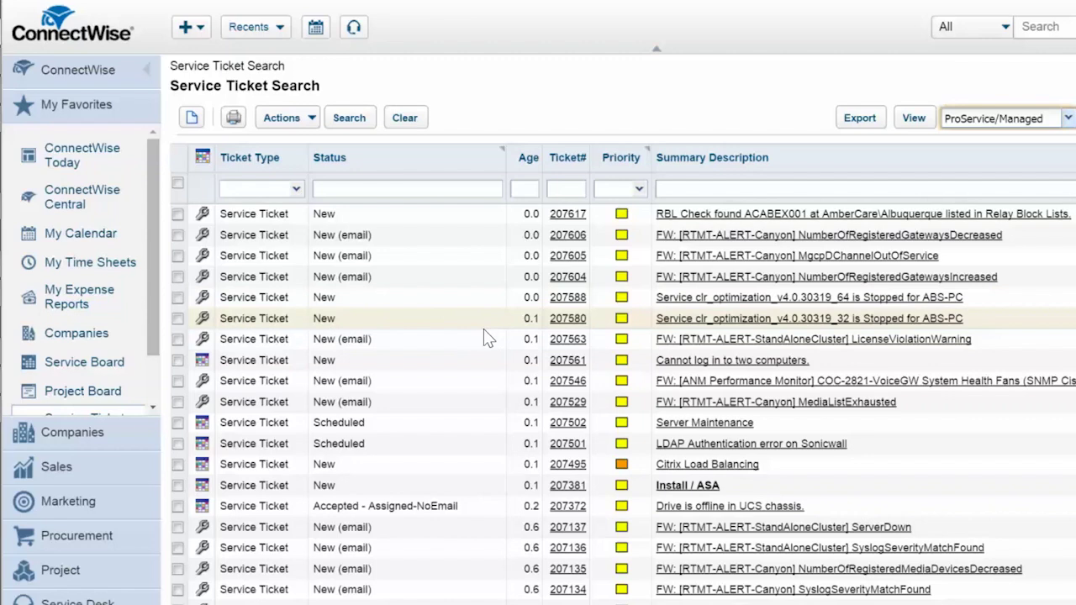
scroll(477, 332, down, 10)
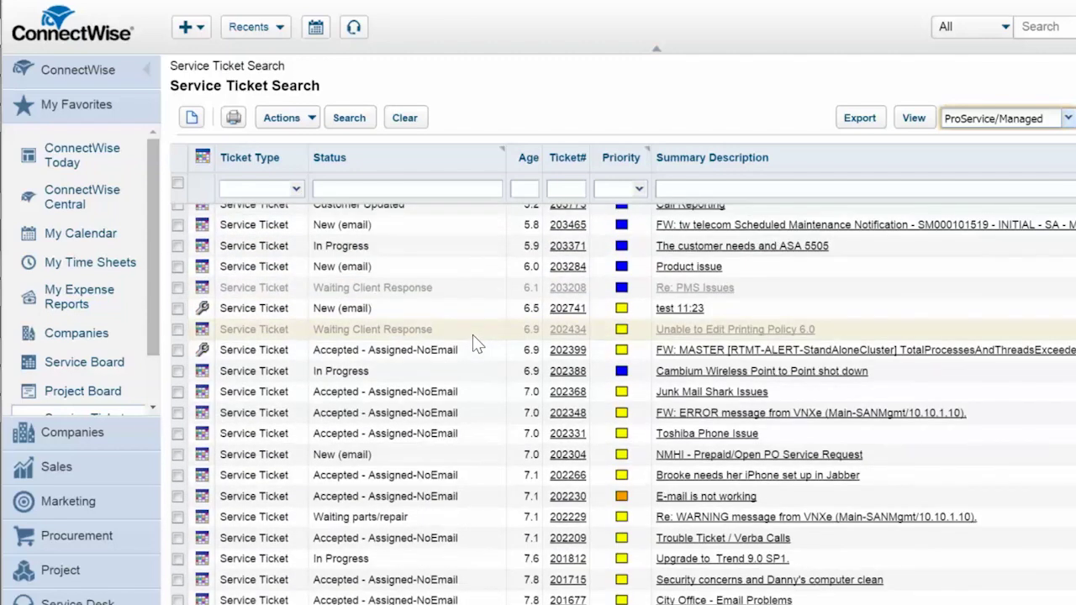
scroll(483, 338, up, 10)
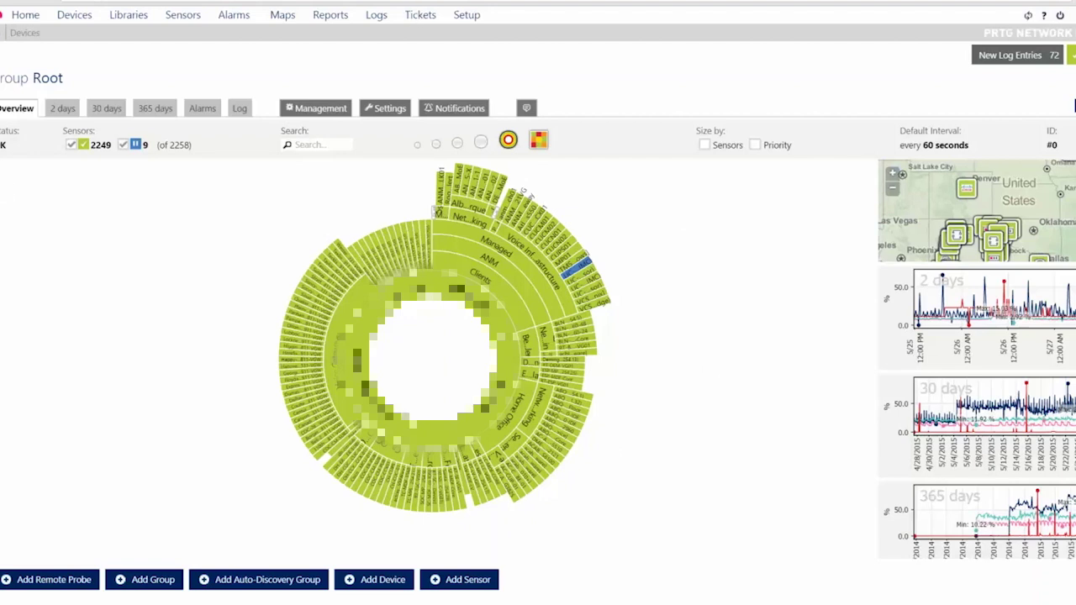
click(395, 458)
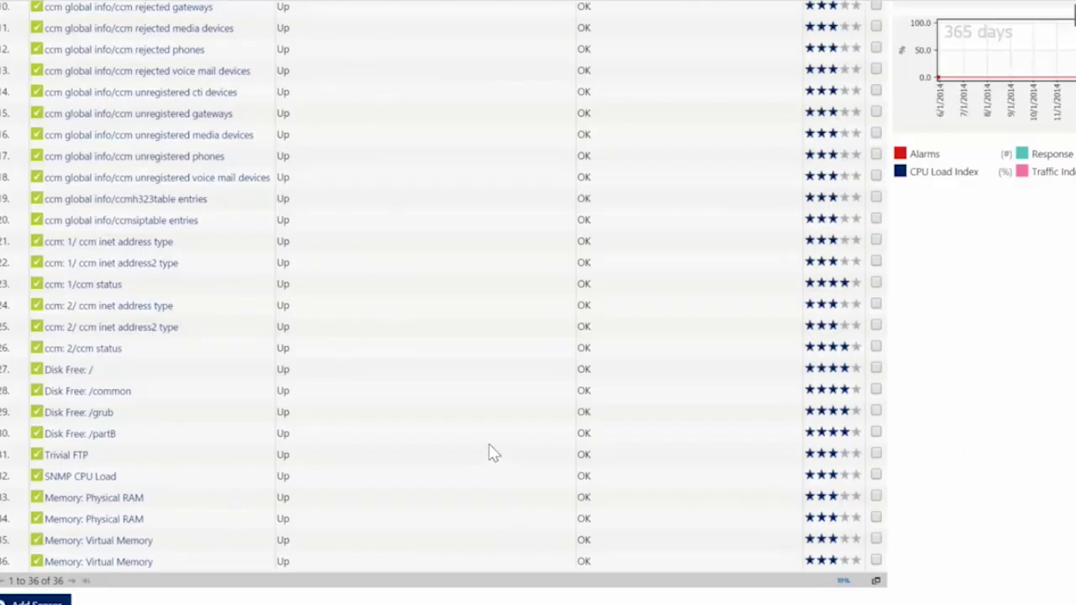
scroll(470, 438, up, 6)
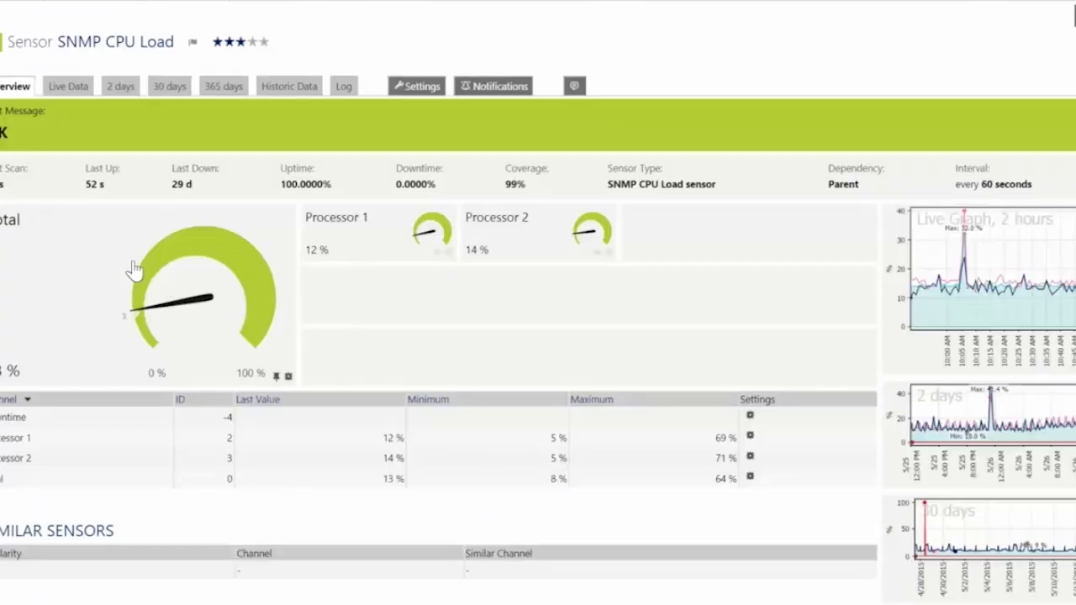
Show the CPU Load sensor's live data and browse through its data table
click(71, 86)
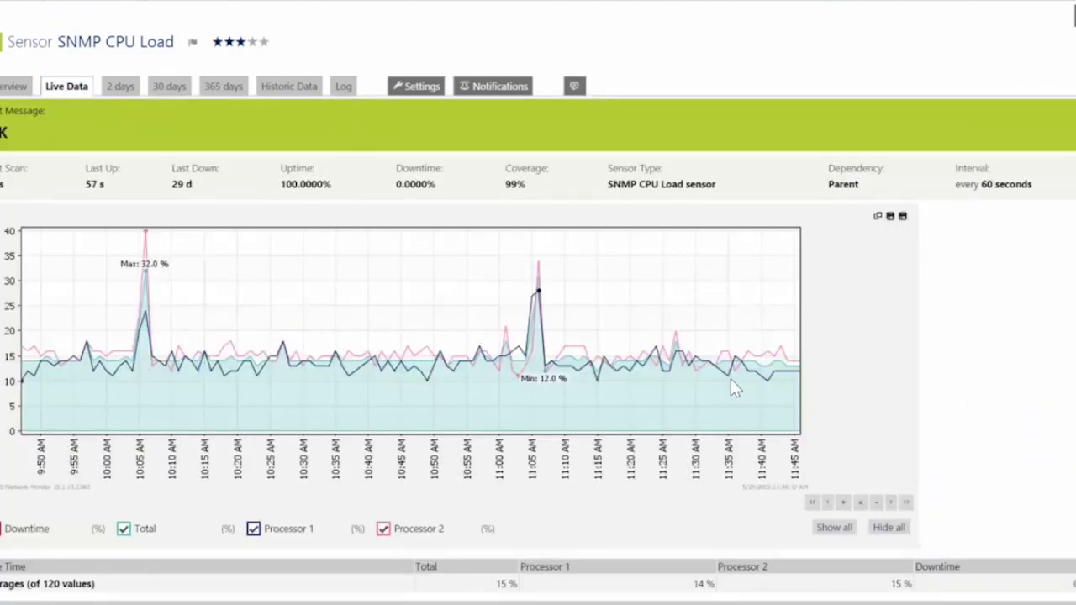
scroll(638, 383, down, 8)
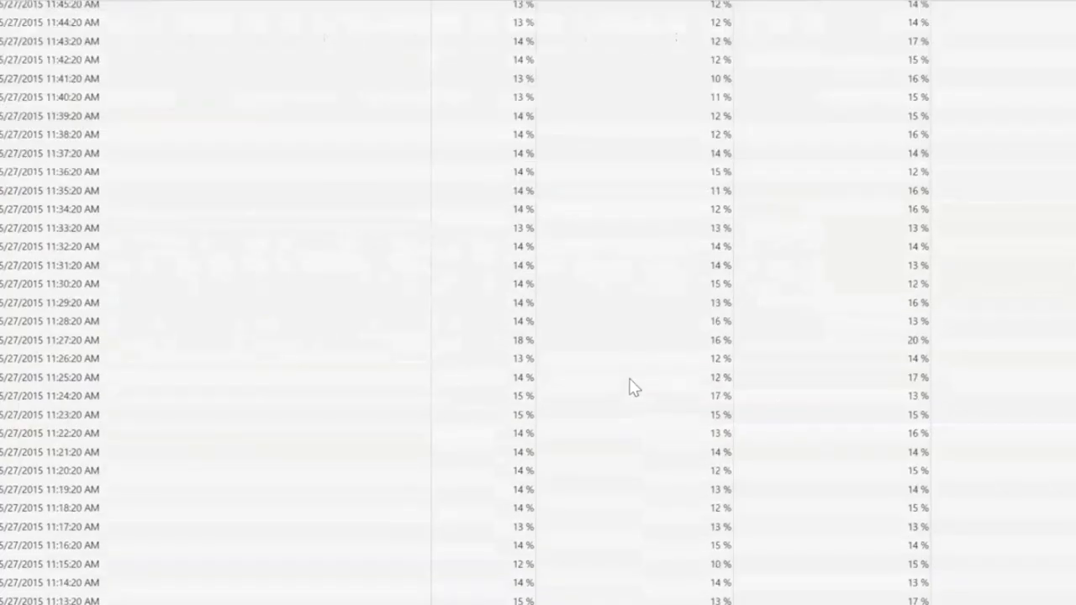
scroll(622, 393, down, 5)
scroll(637, 395, up, 15)
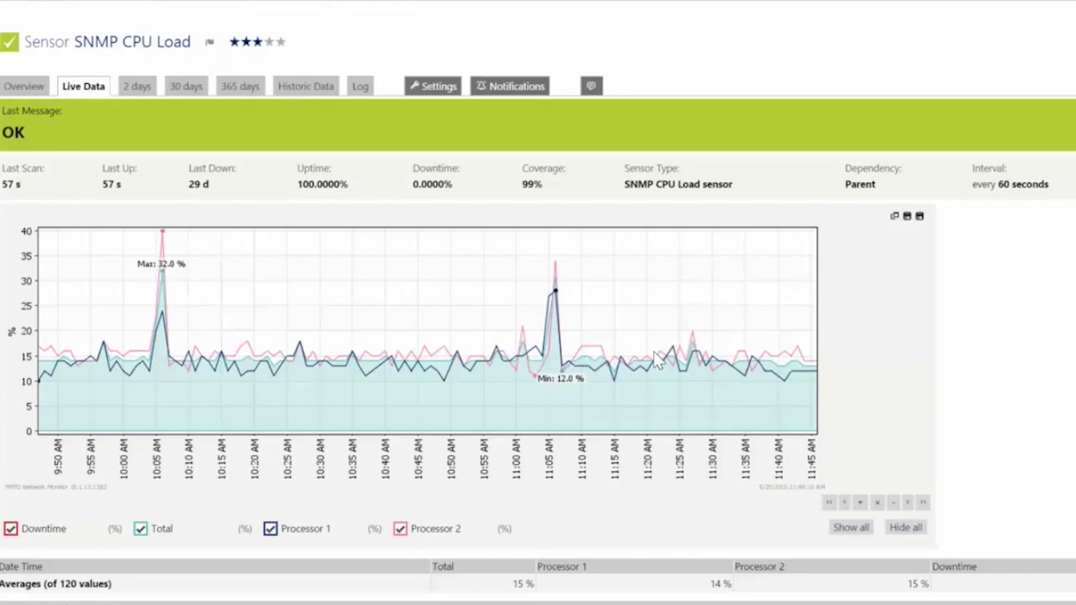
scroll(622, 395, down, 8)
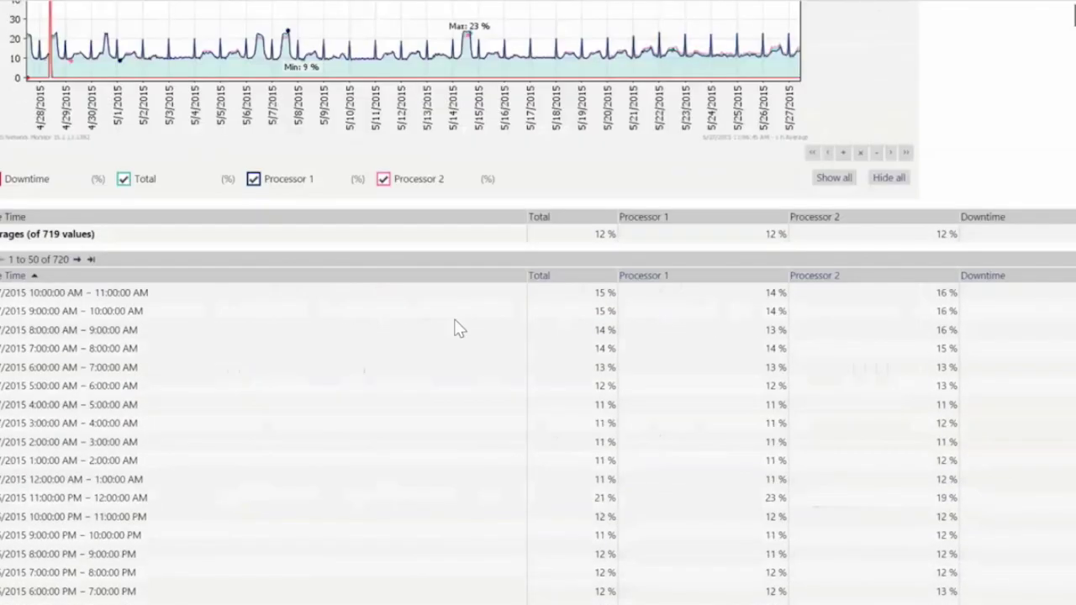
scroll(504, 345, up, 2)
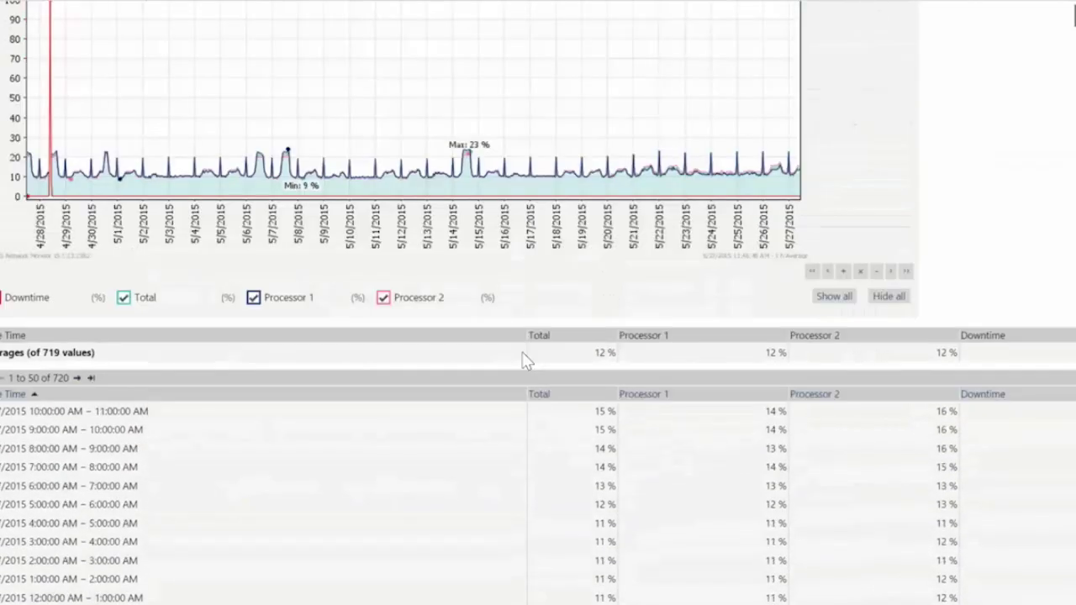
scroll(523, 360, up, 3)
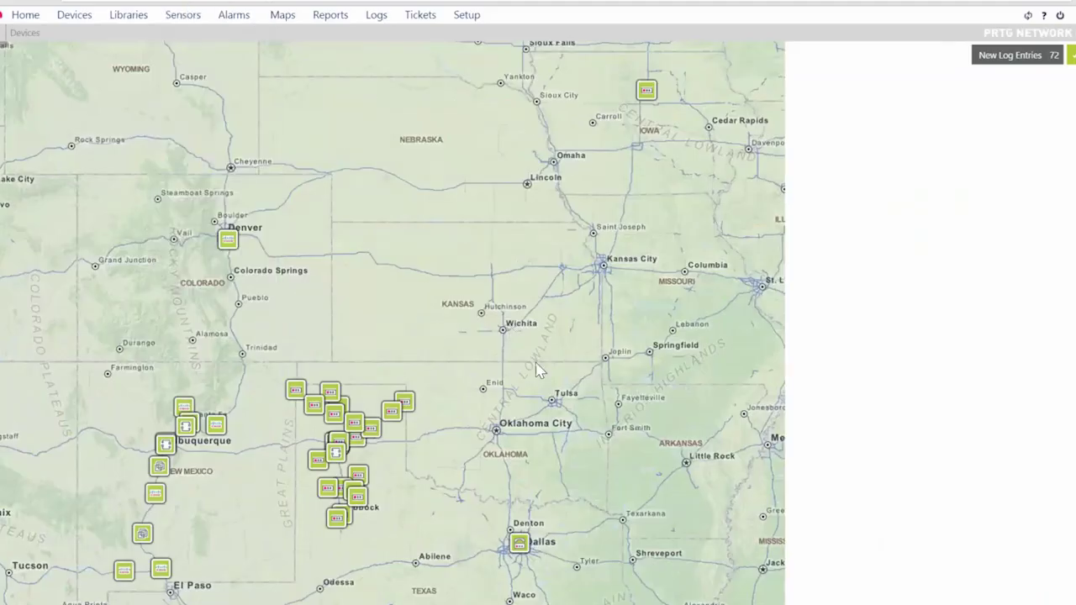
drag(538, 370, 543, 312)
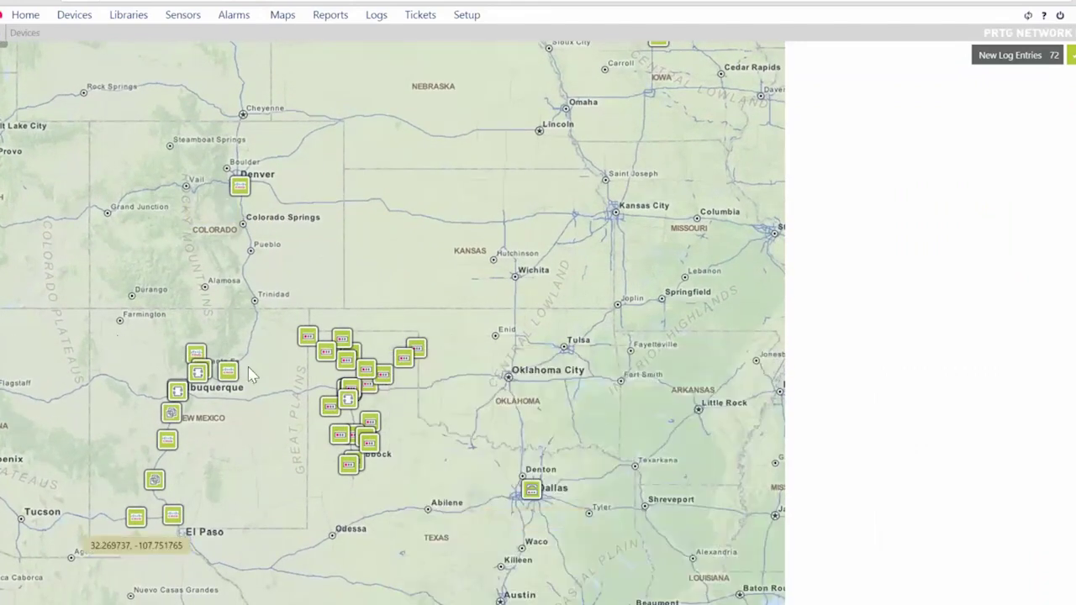
mouse_move(243, 396)
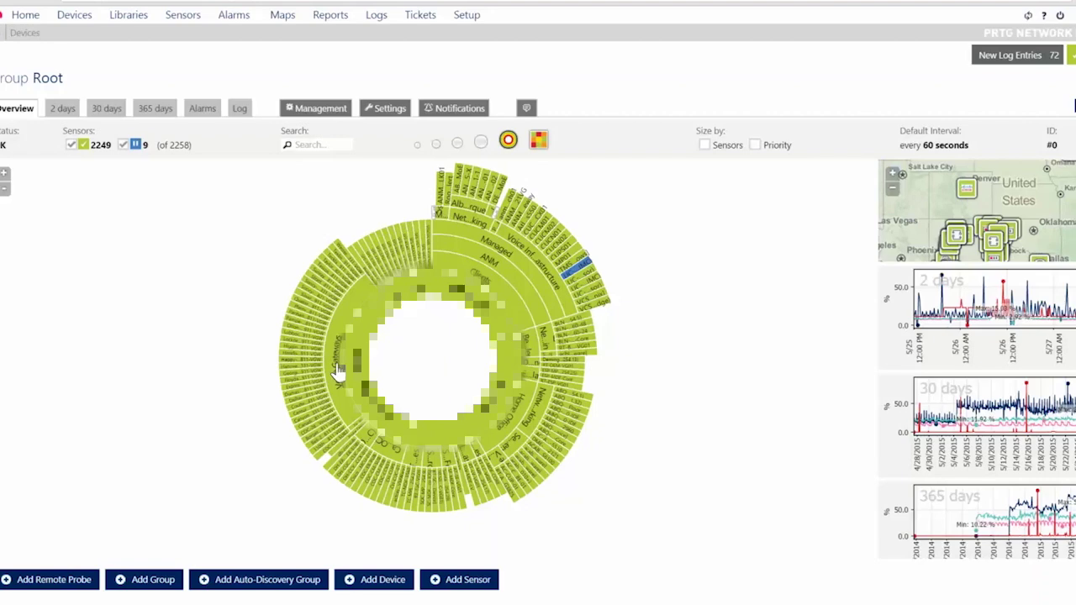
Open the Voice Gateways group, expand the third gateway, and open System Health Temperatures
click(335, 366)
click(545, 295)
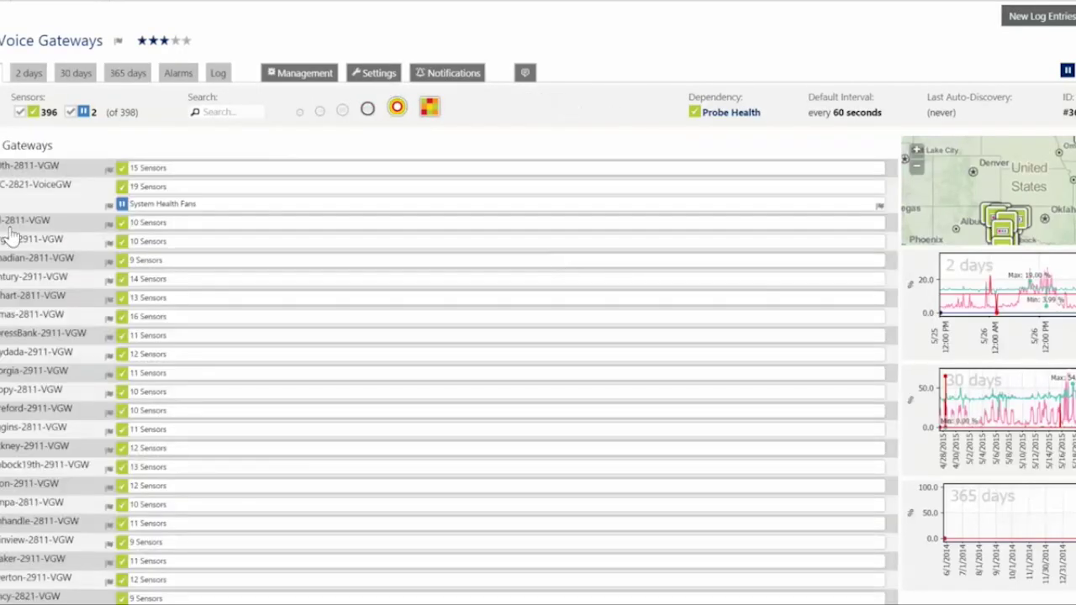
click(147, 222)
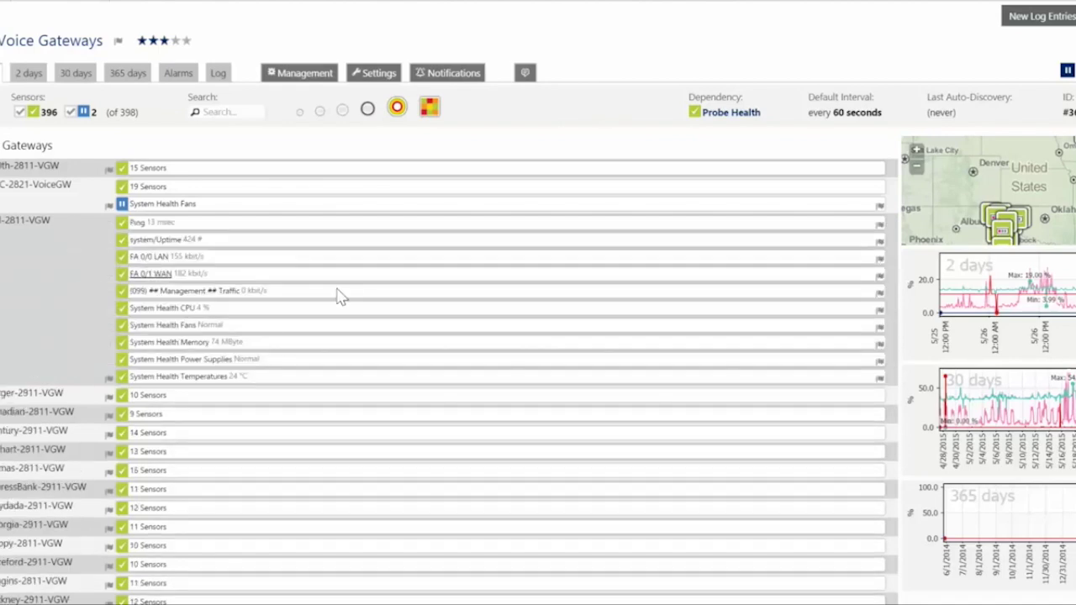
scroll(337, 296, down, 3)
scroll(331, 298, up, 3)
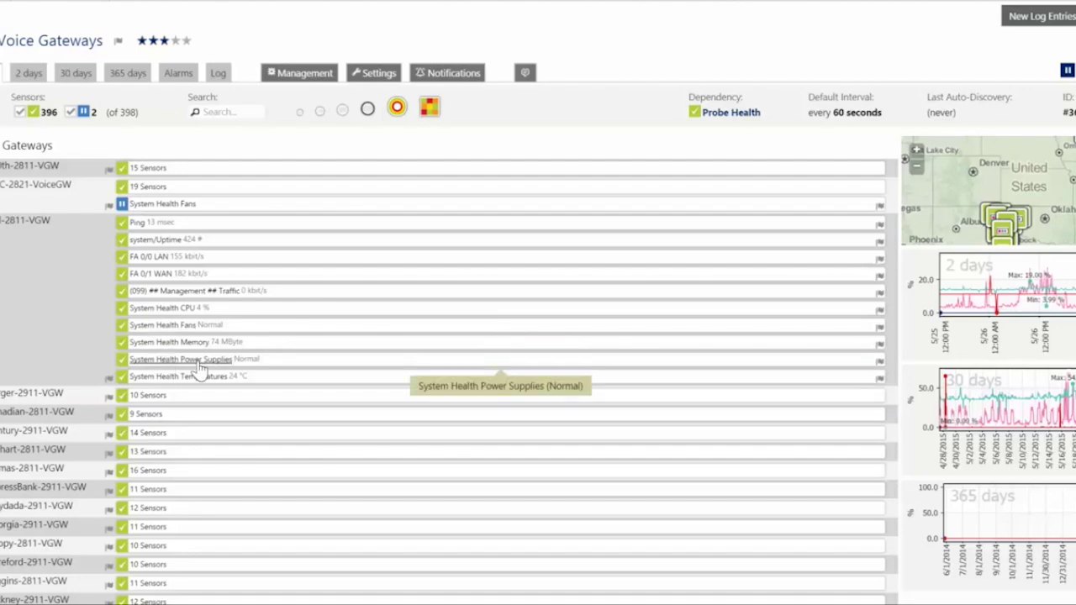
click(34, 220)
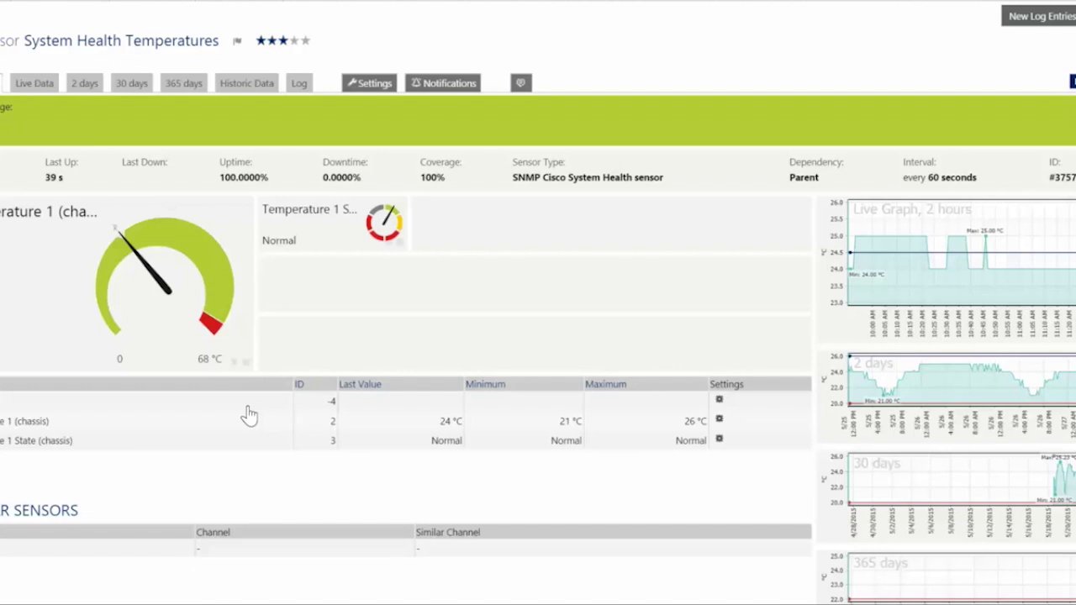
Show the temperature sensor's live data, then switch its graph to the last 2 days
click(33, 83)
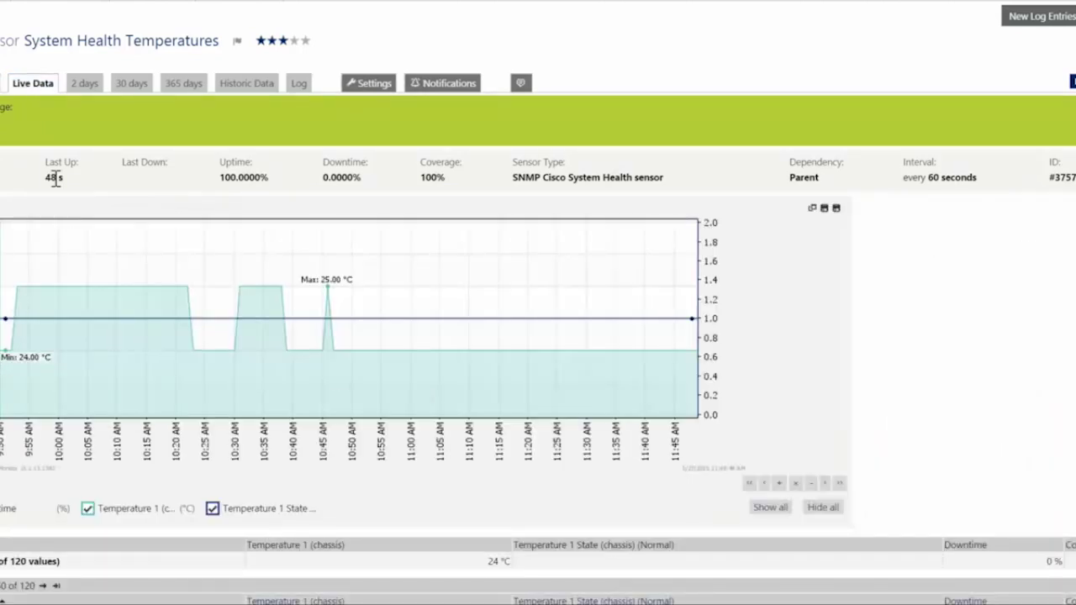
click(87, 86)
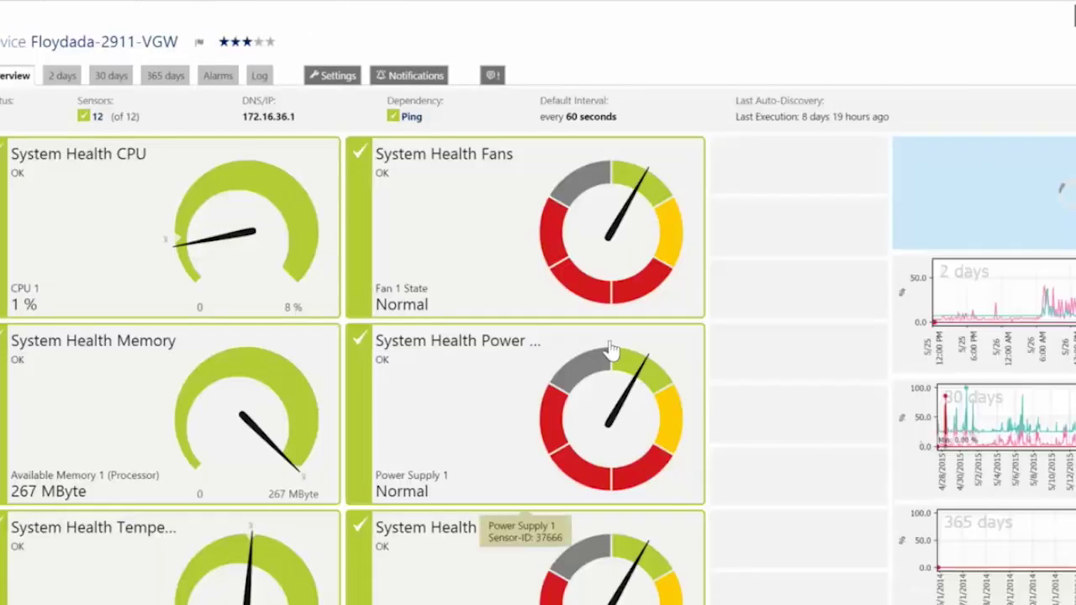
Open the System Health Voltages gauge from the Floydada-2911-VGW device overview
scroll(496, 320, down, 3)
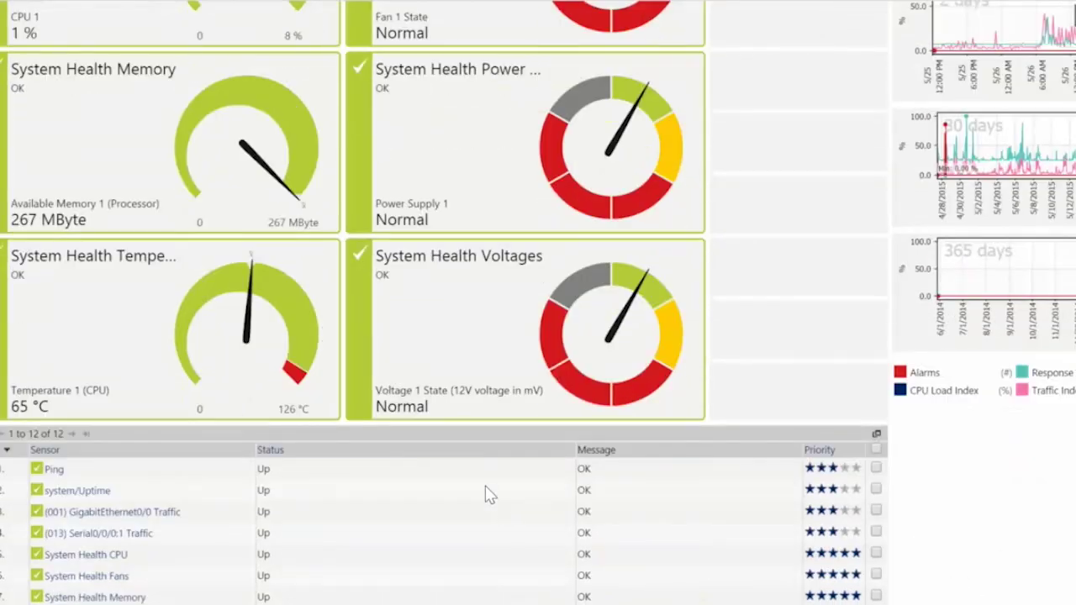
scroll(485, 495, up, 2)
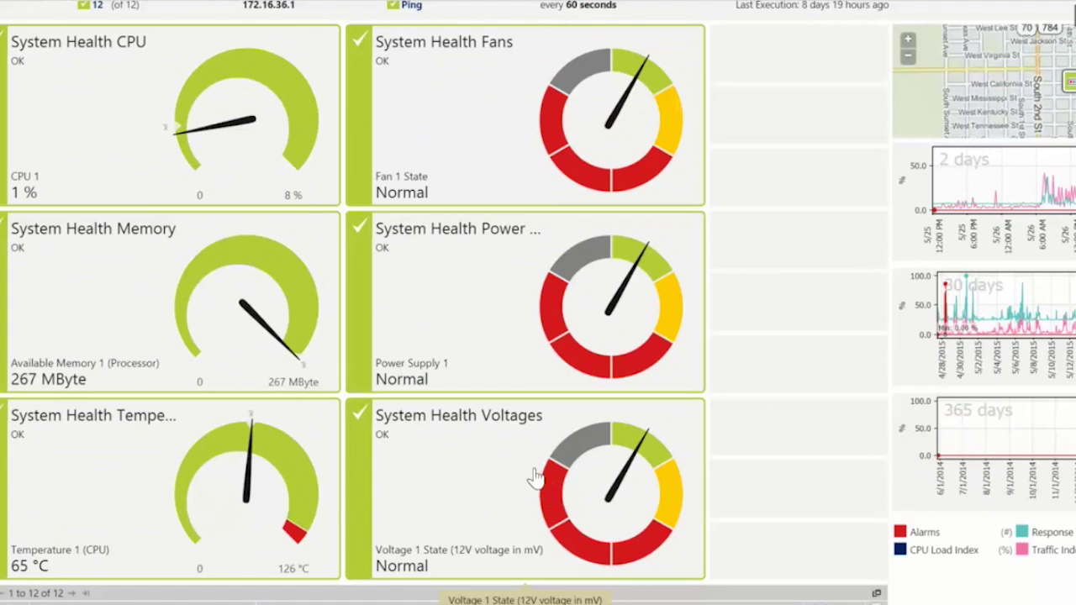
scroll(536, 476, up, 1)
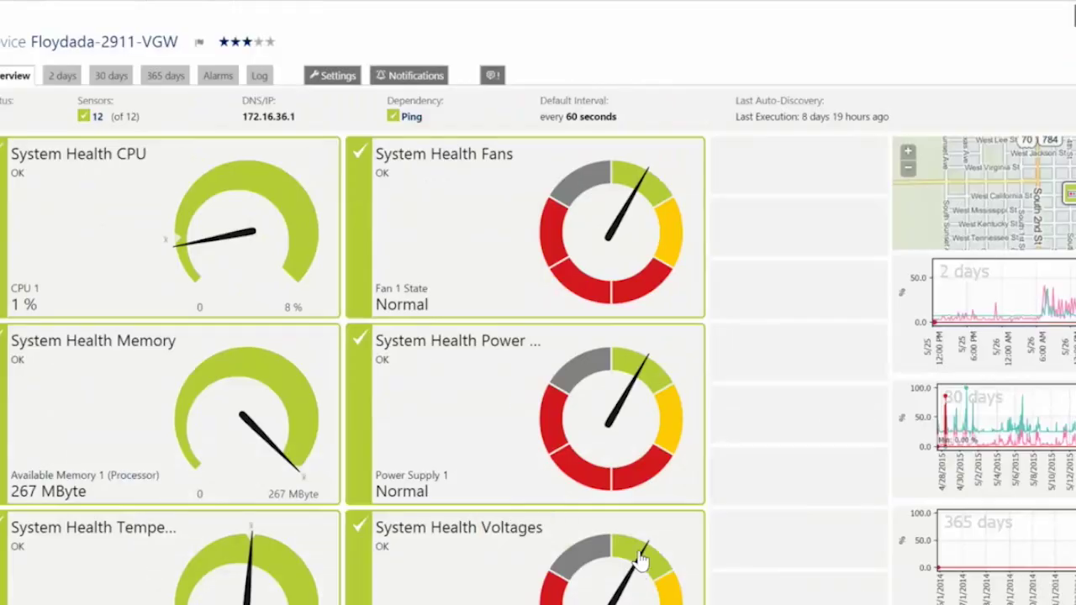
click(486, 549)
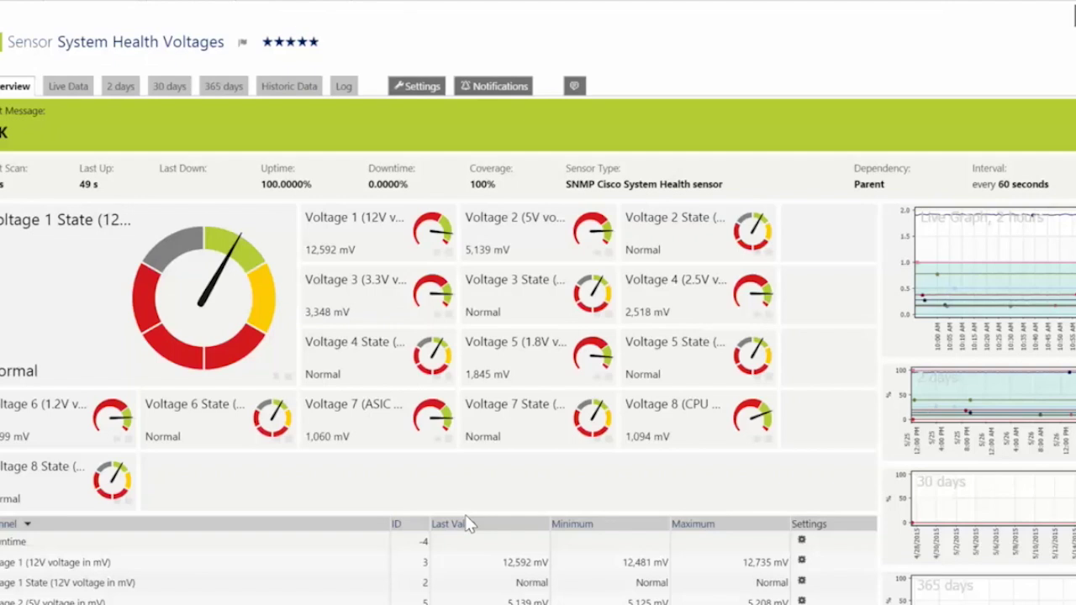
Reach the connected probe's overview showing 617 of 619 sensors up and 2 paused
mouse_move(368, 409)
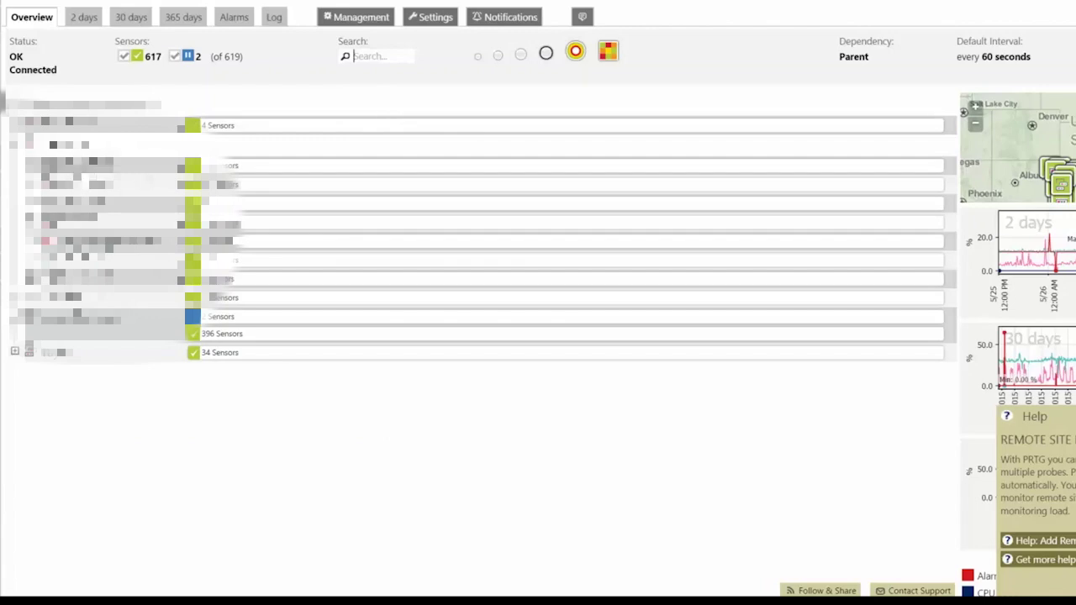
Open a device's ccm registered phones sensor and display its live data graph
click(78, 178)
scroll(449, 314, down, 5)
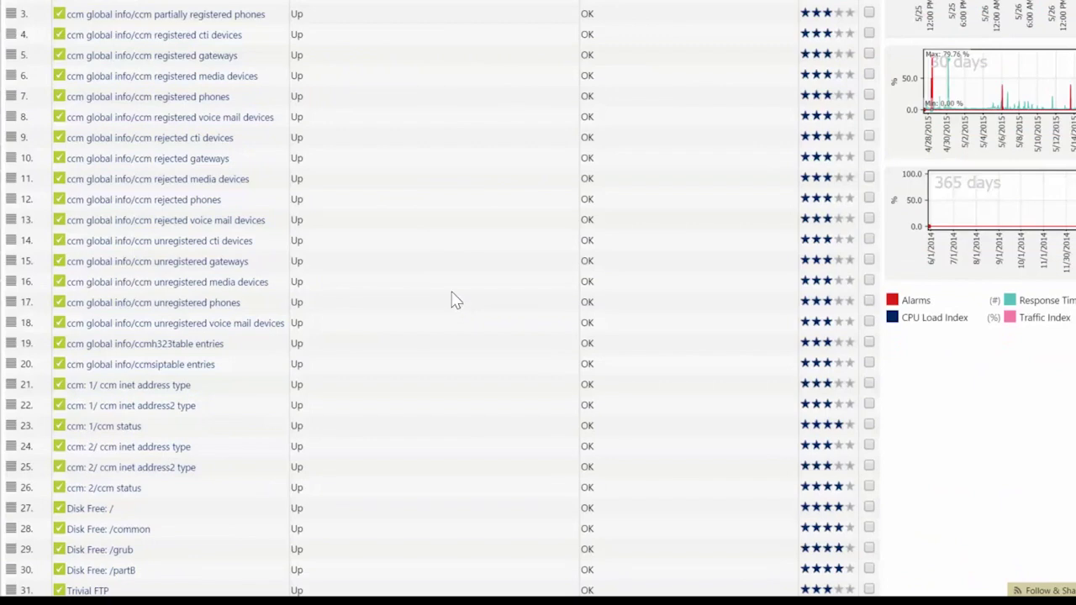
scroll(451, 300, up, 1)
click(183, 159)
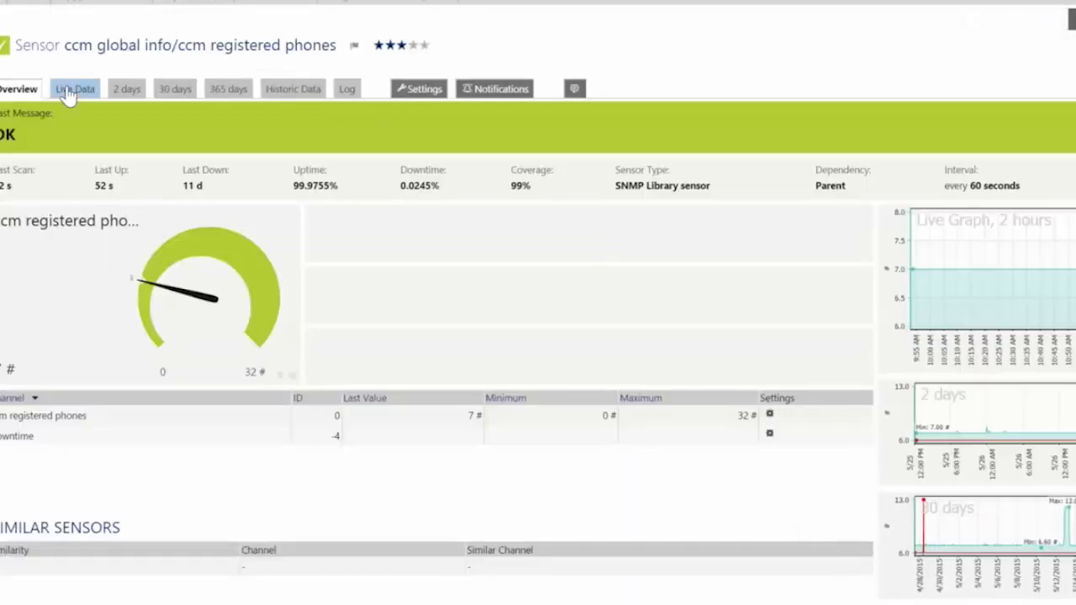
click(73, 89)
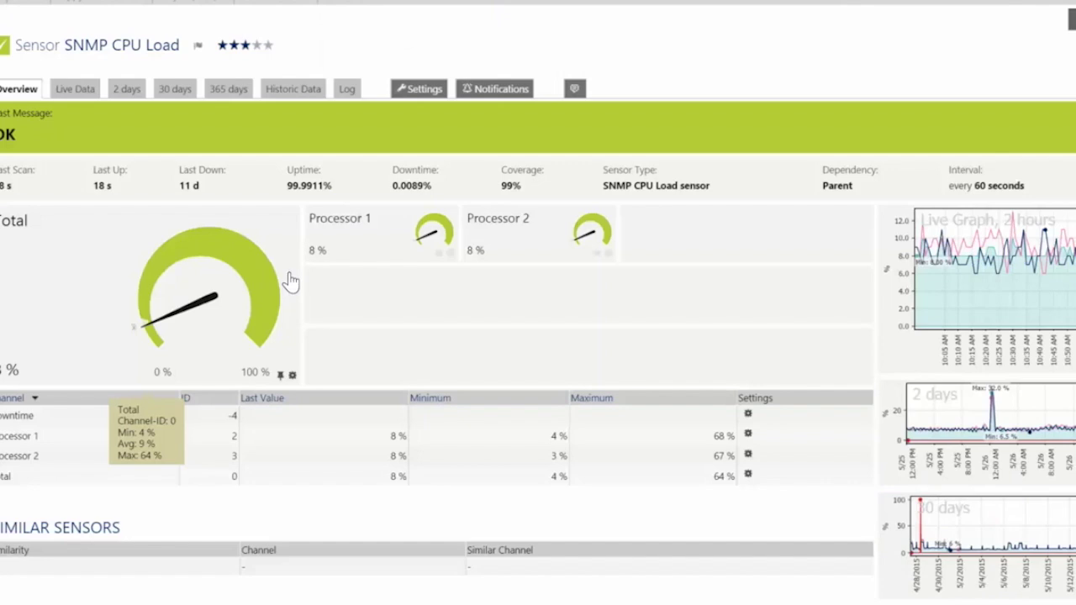
Open the Total channel's Edit Channel settings and cancel without changes
mouse_move(456, 281)
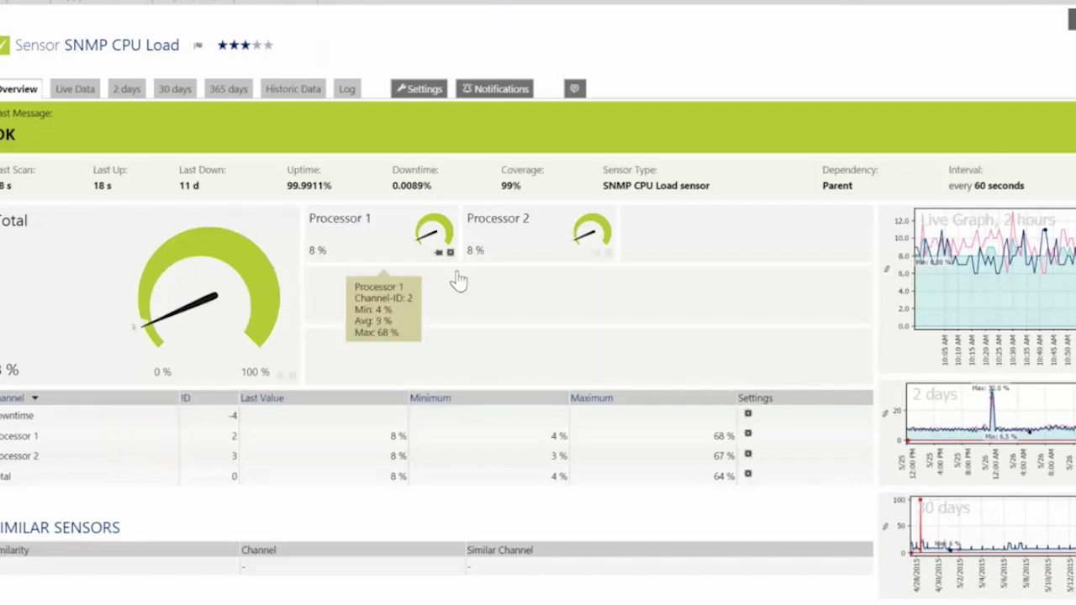
click(293, 377)
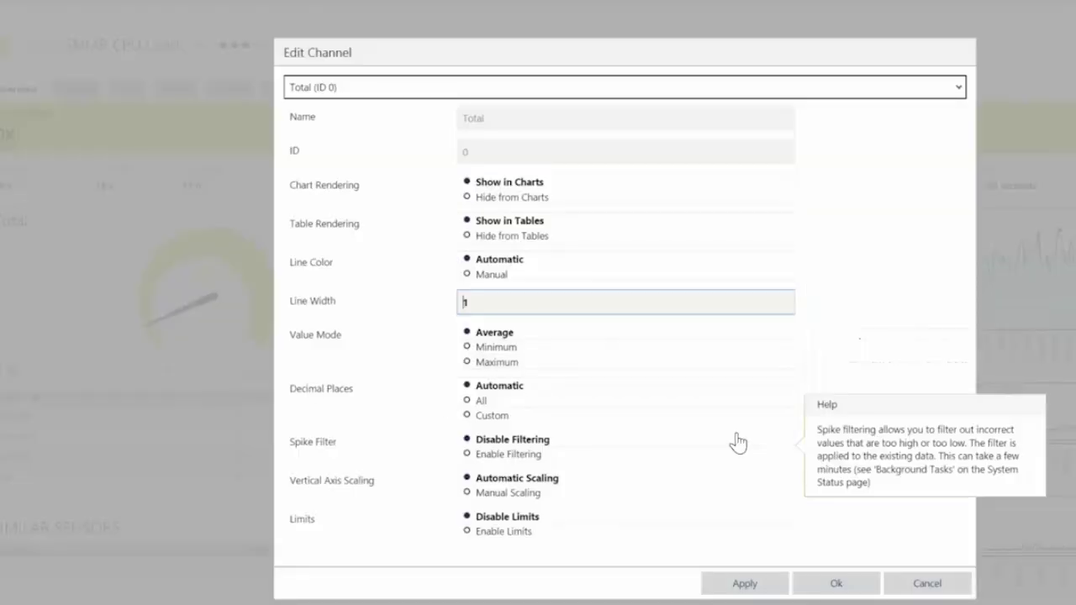
click(935, 584)
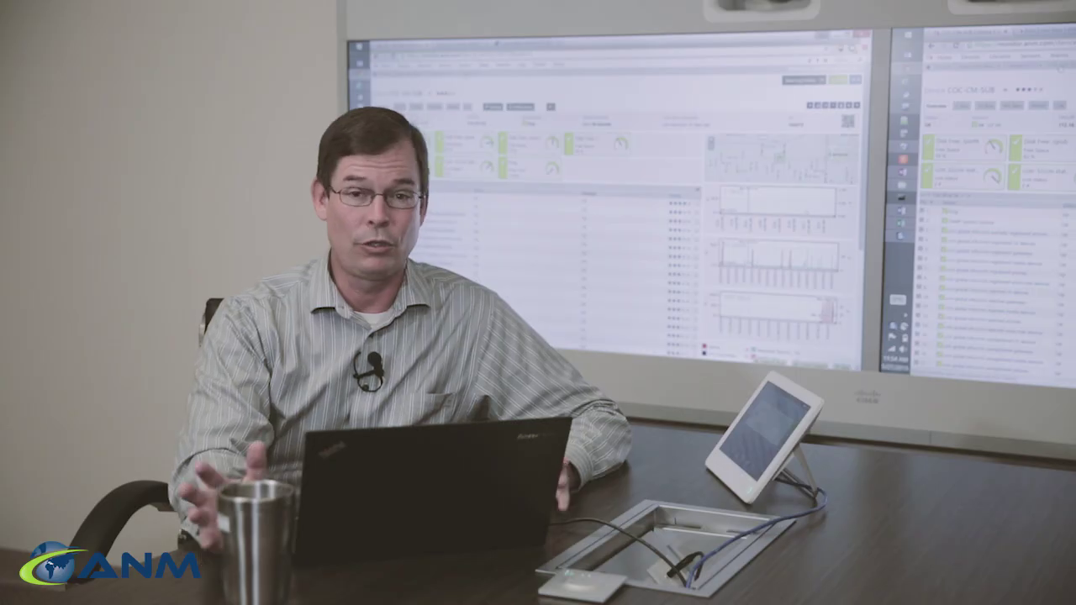